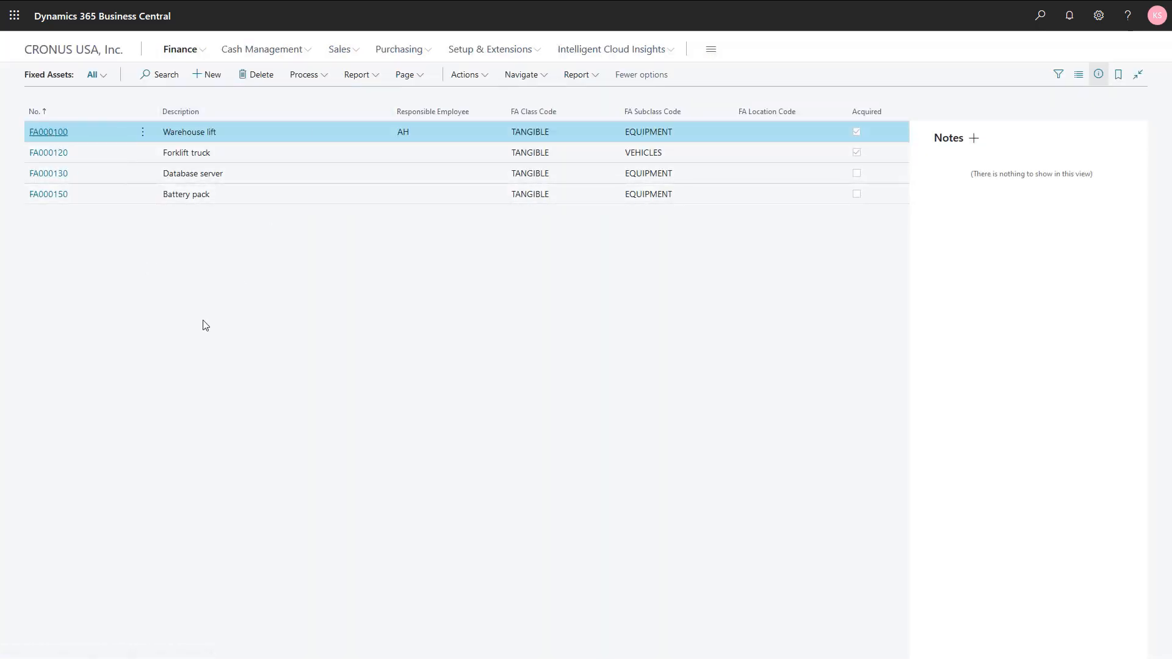
- Review the FA000100 Warehouse lift card, book value 6,193.00, then return to the Role Center
key(Return)
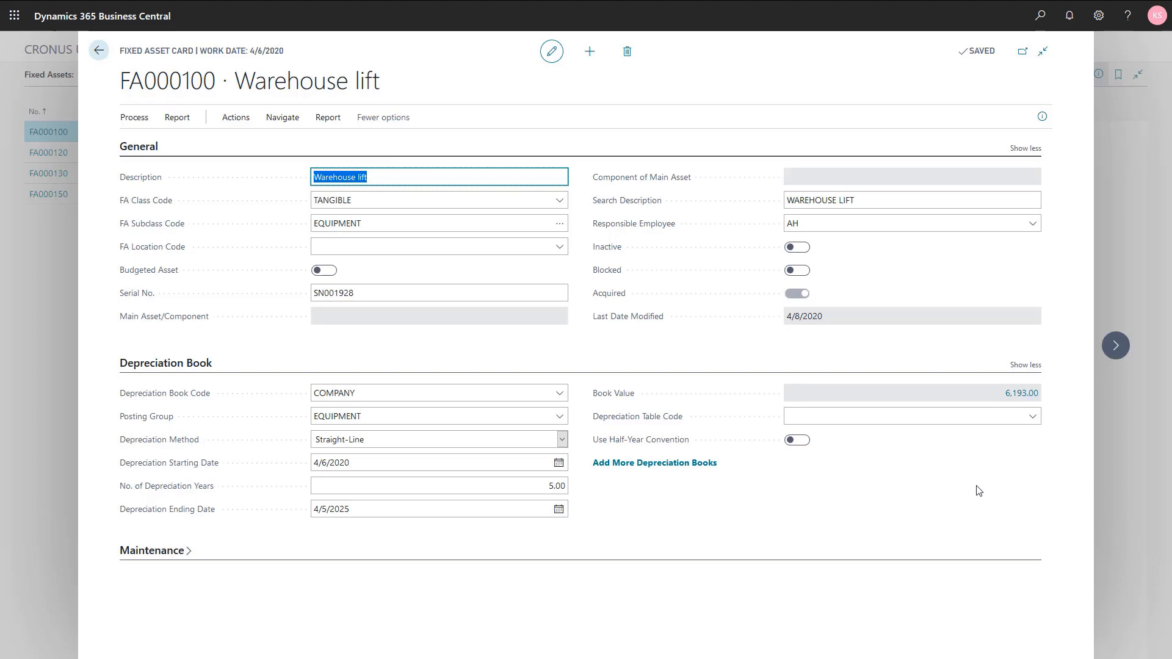
key(Escape)
key(Escape)
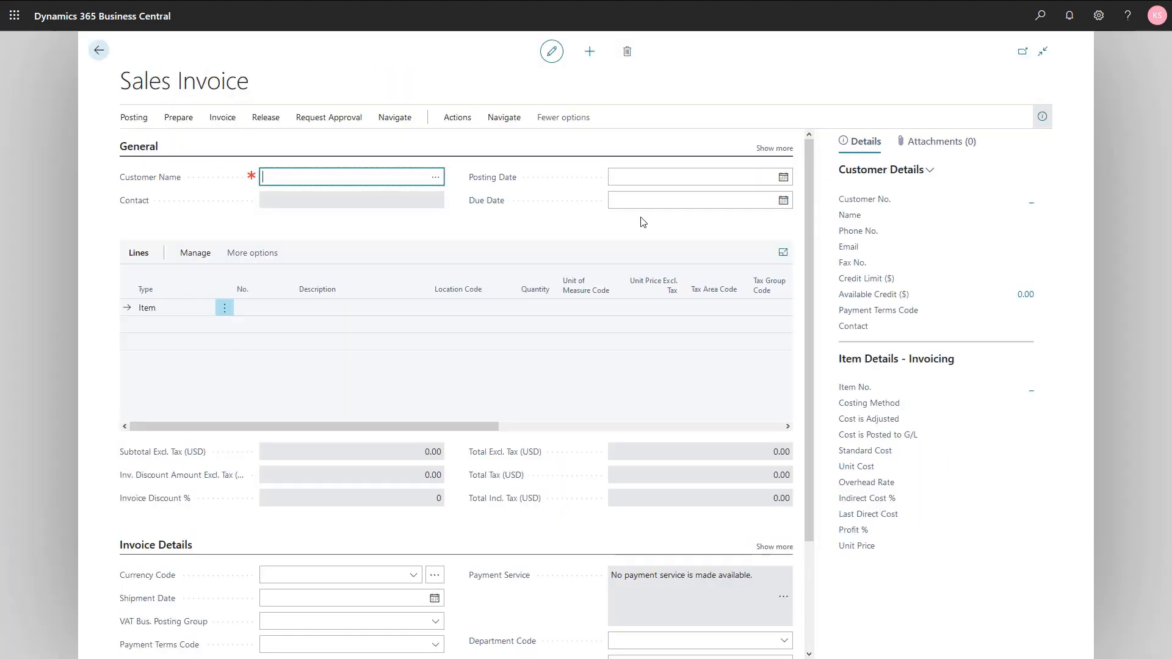
- Choose Trey Research as the invoice customer
click(436, 178)
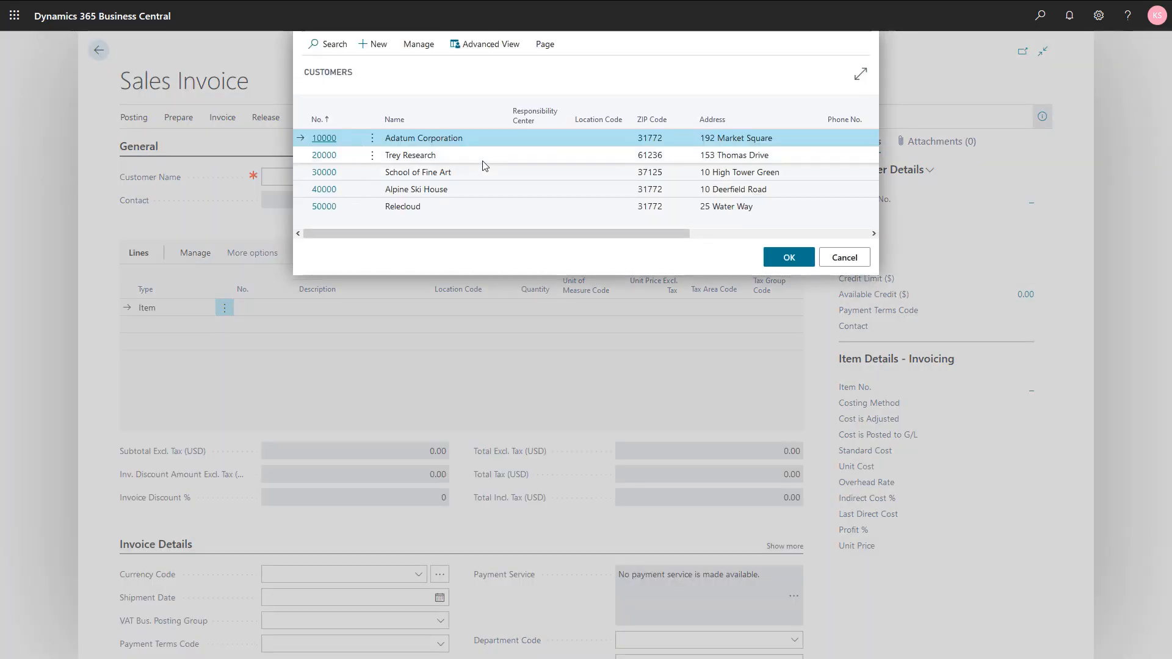
click(483, 159)
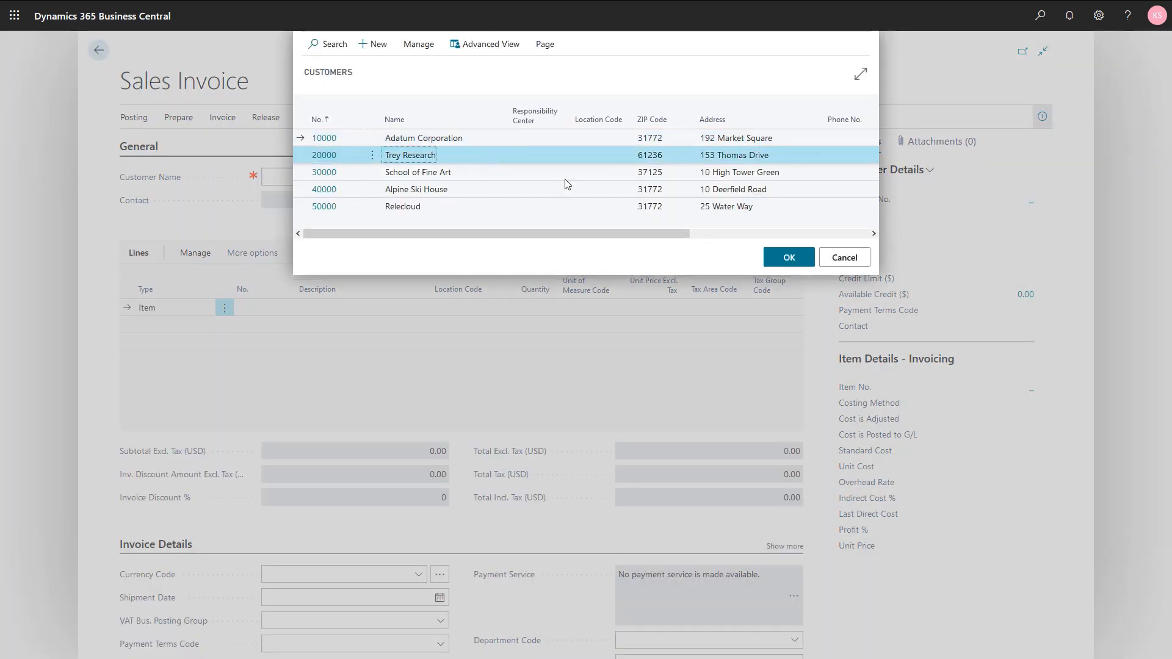
click(788, 258)
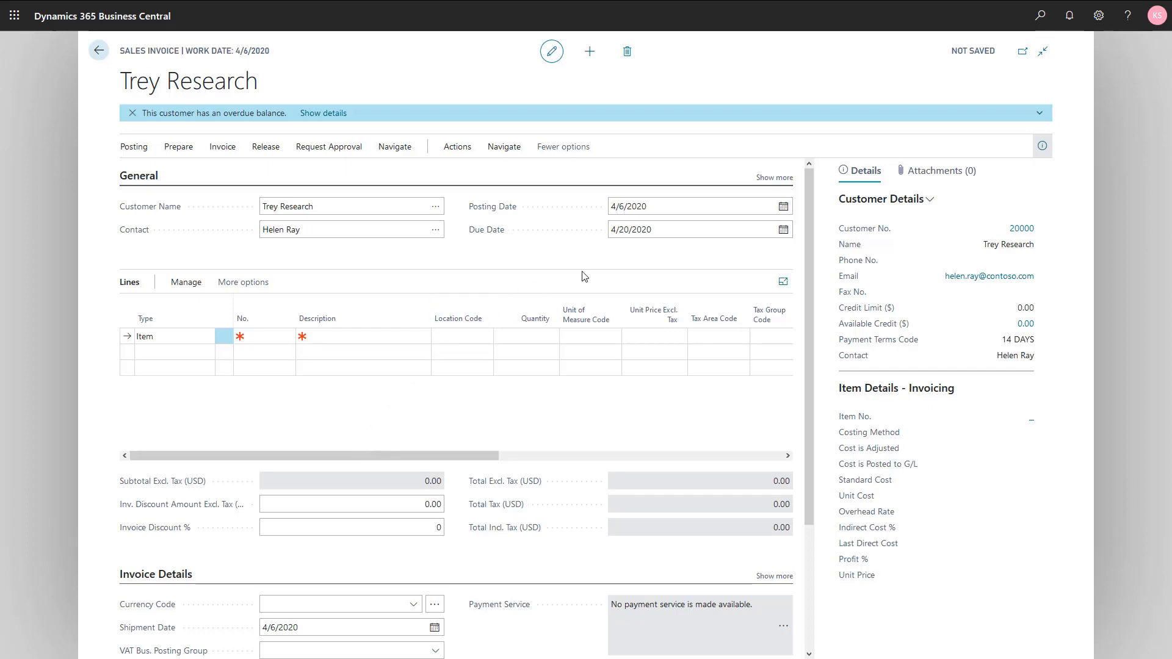
- Change the invoice posting date to 4/30/2020
click(668, 206)
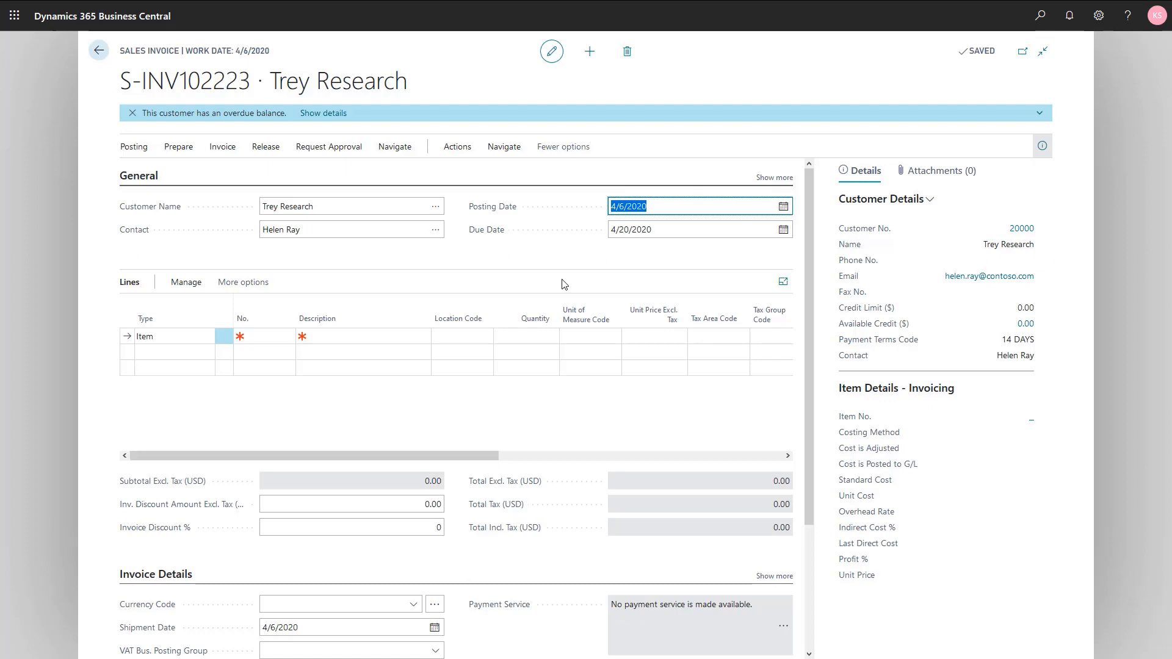
text(0430)
key(Tab)
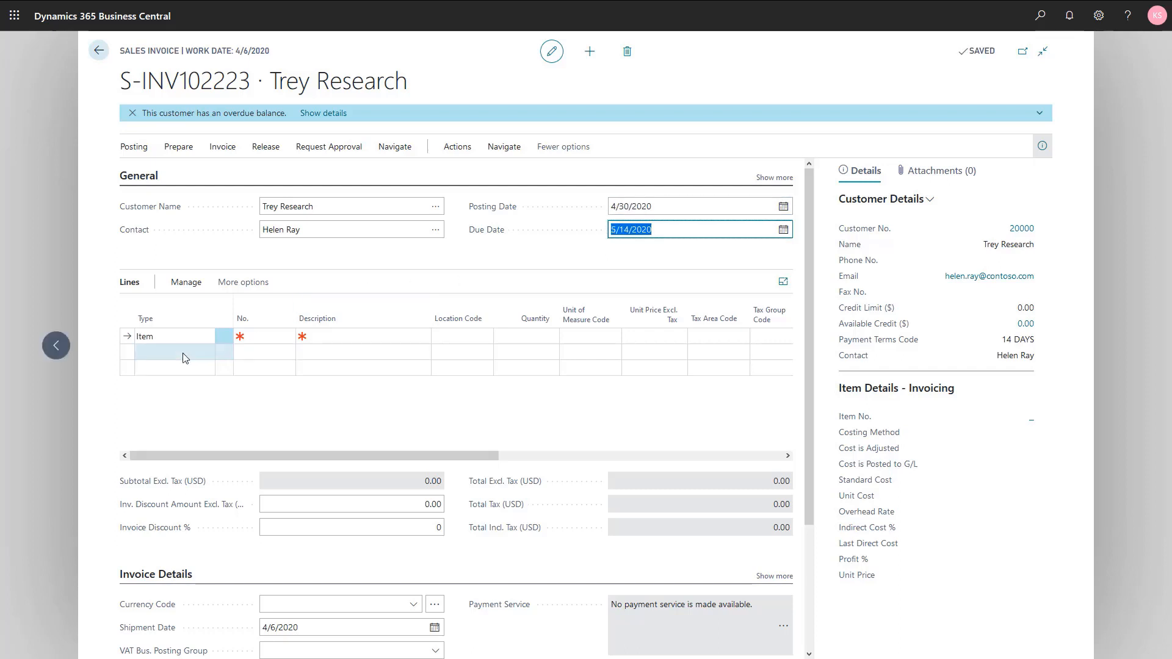
click(177, 337)
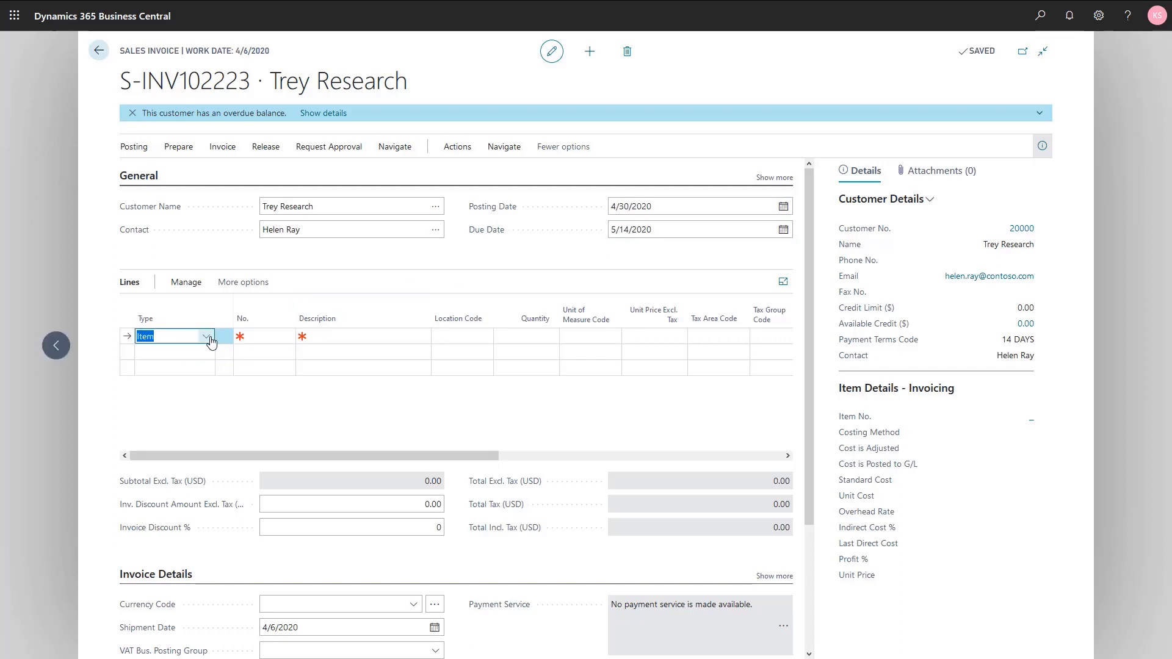
- Add a Fixed Asset line for FA000100 Warehouse lift, quantity 1, unit price 6,100.00
click(206, 336)
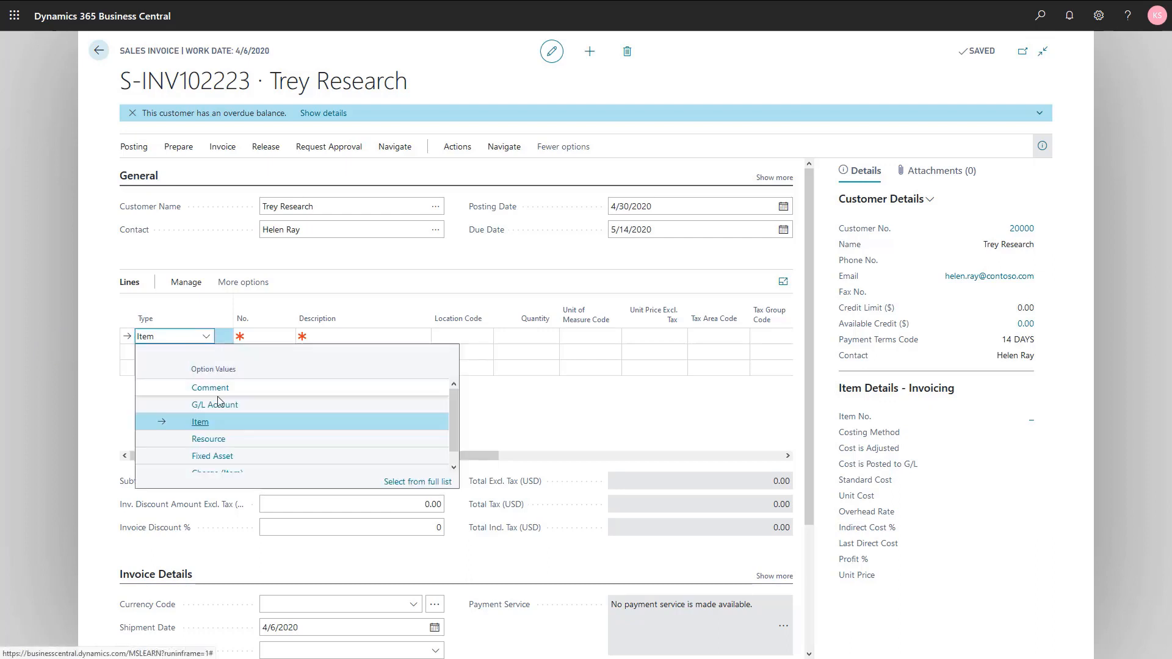
click(225, 455)
key(Tab)
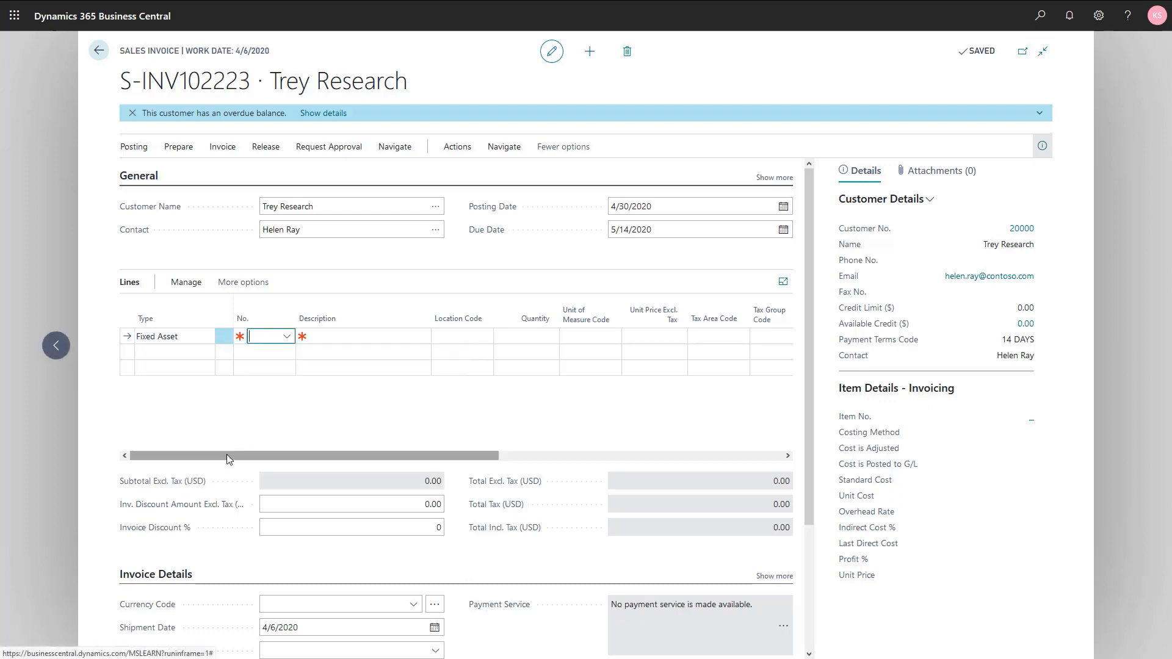
click(286, 337)
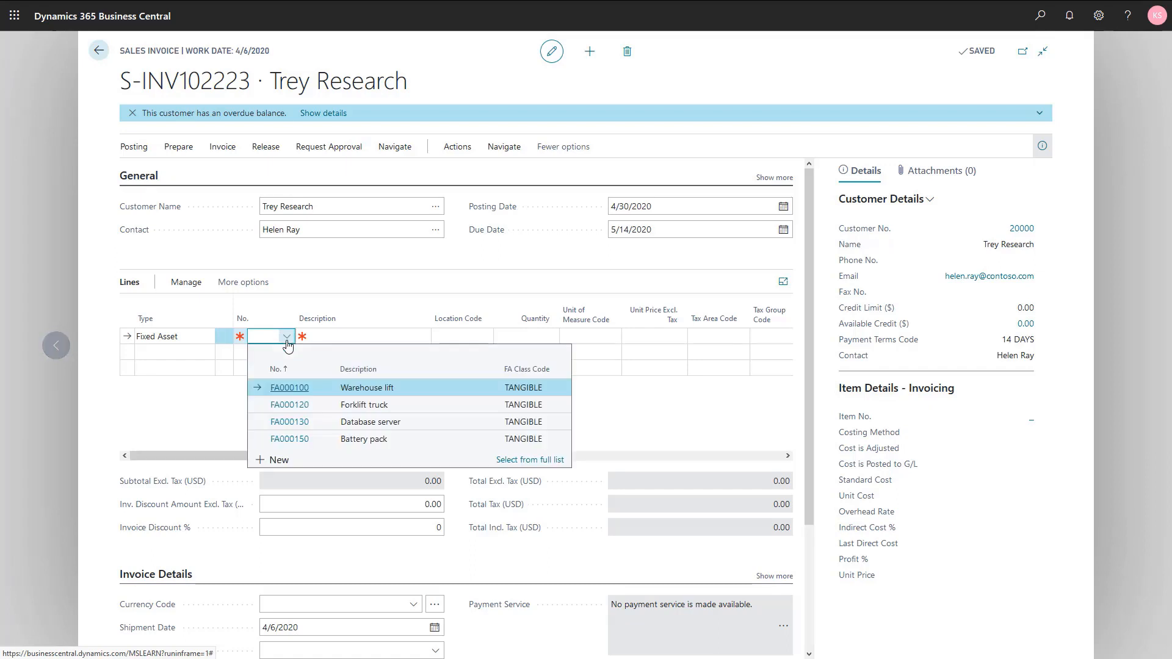
click(403, 390)
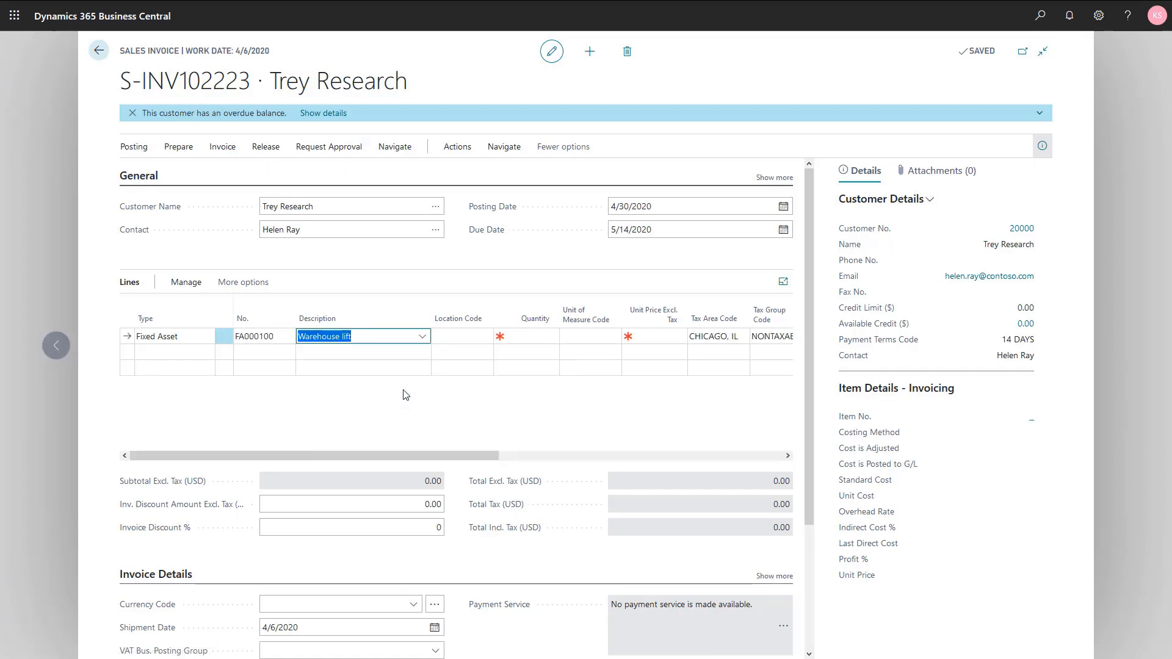
key(Tab)
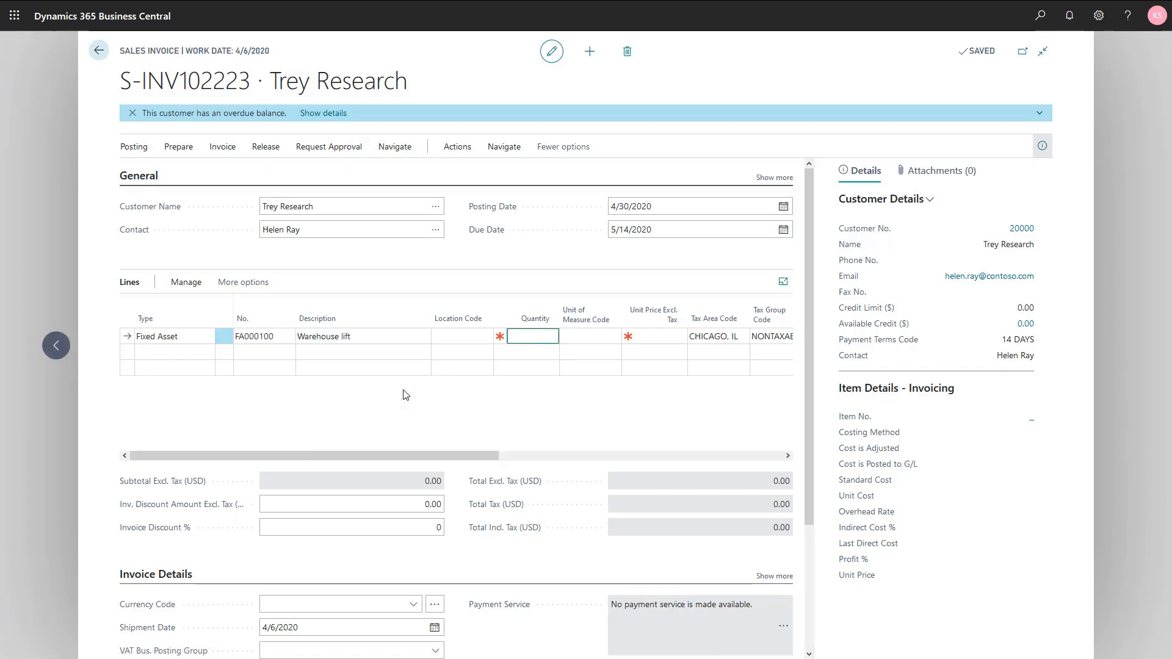
key(Tab)
key(Tab)
text(6100)
key(shift+Tab)
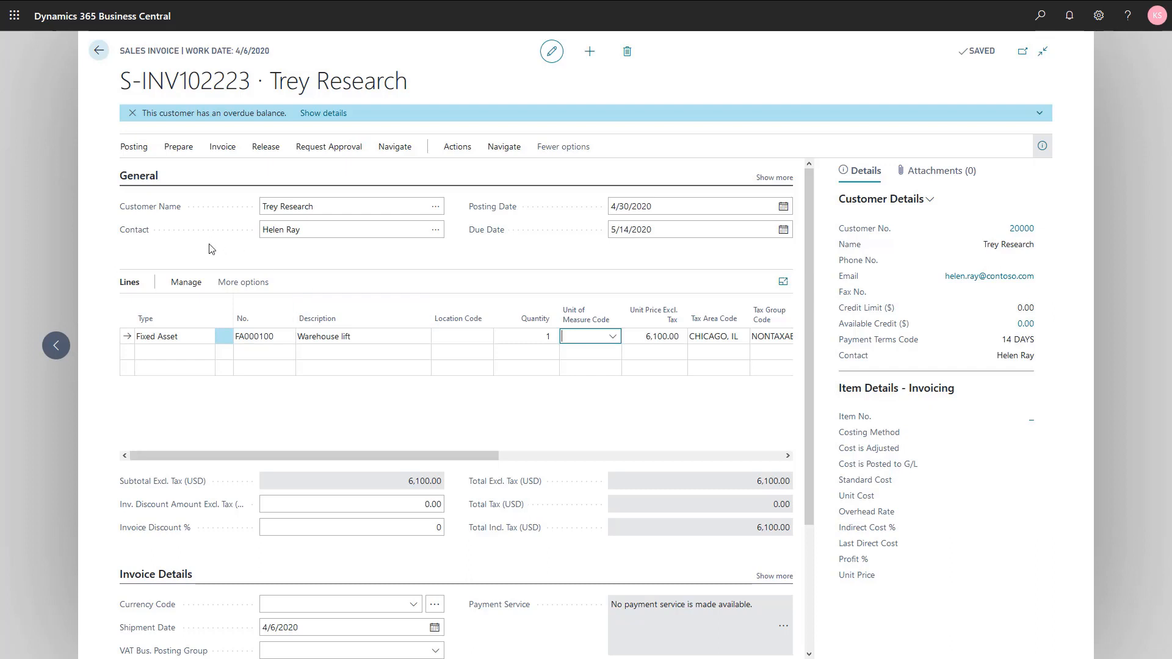
- Post the sales invoice as PS-INV103215 without opening the posted invoice
click(138, 152)
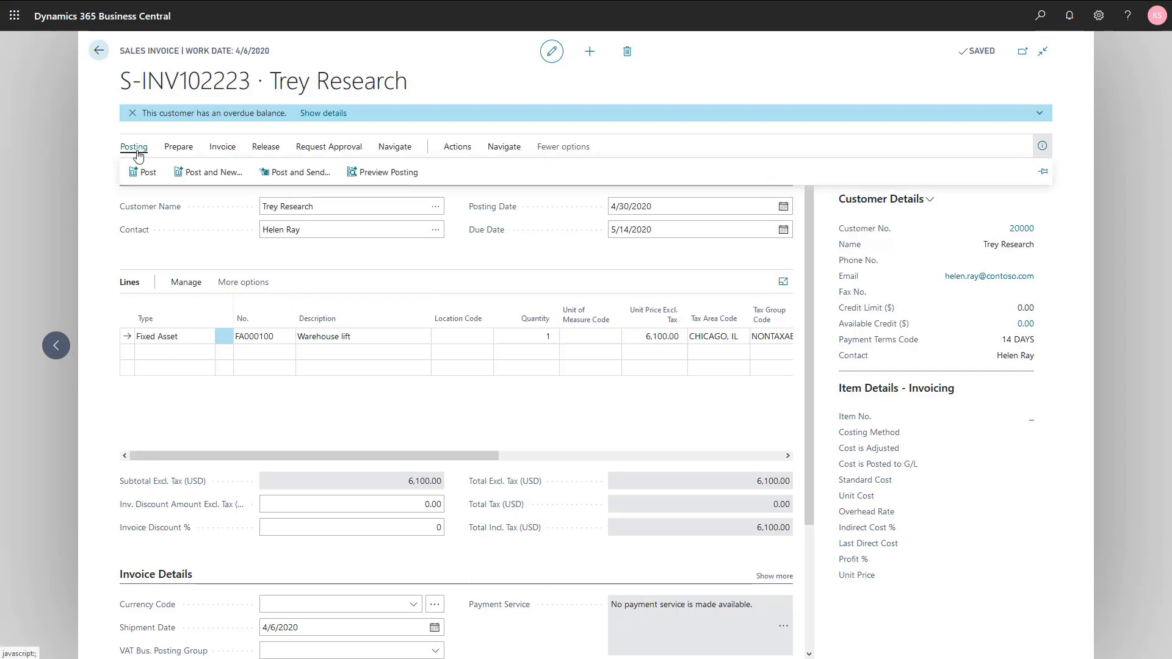
click(143, 173)
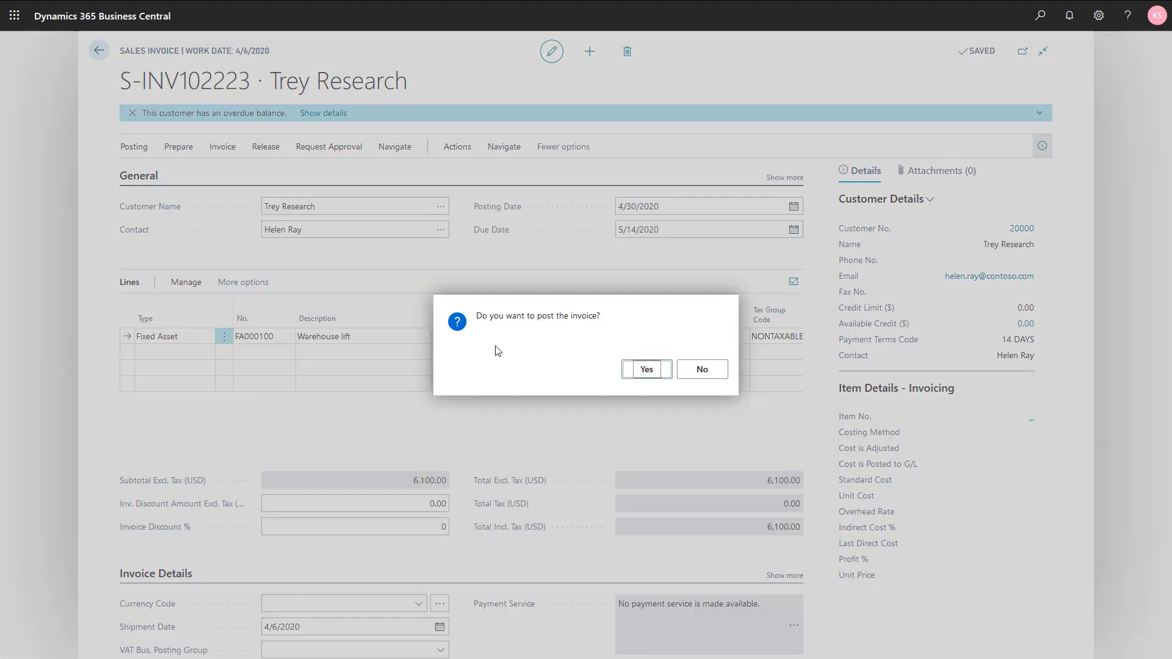
click(643, 371)
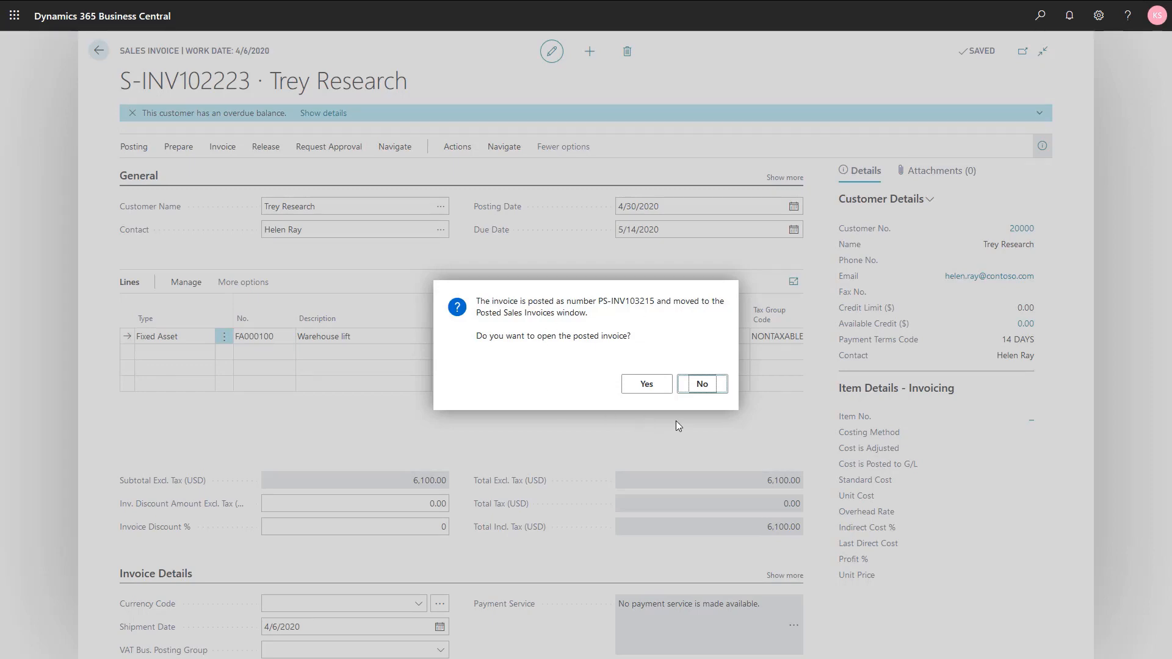
click(694, 392)
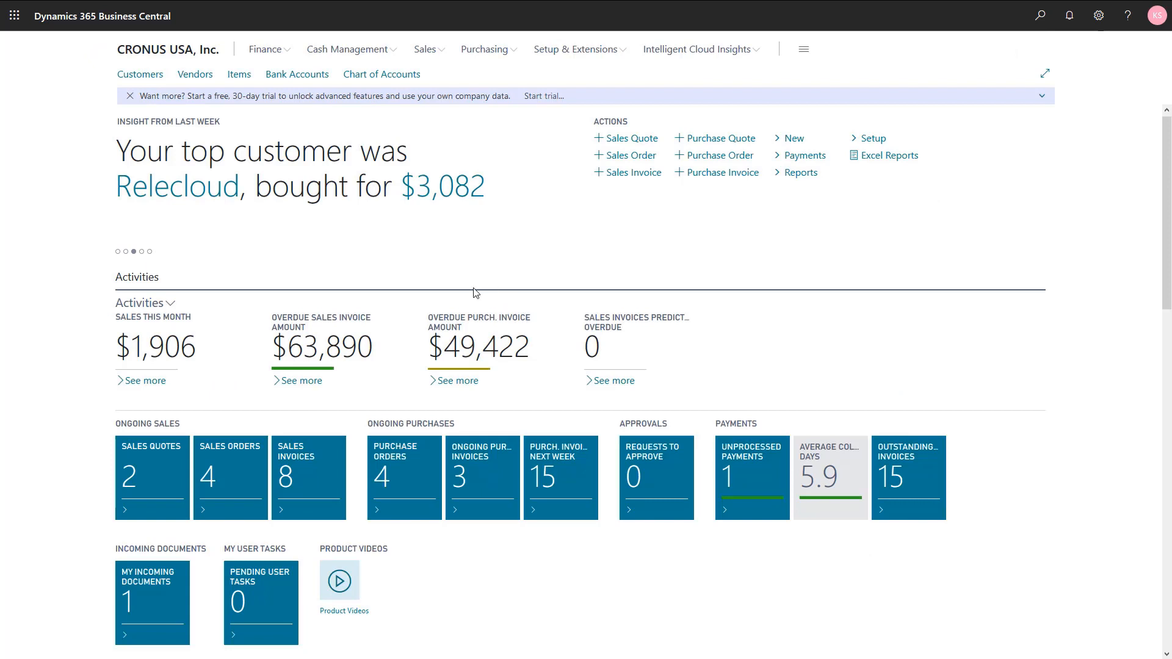
- Reopen the FA000100 Warehouse lift card from Finance > Fixed Assets and list its depreciation books
click(263, 52)
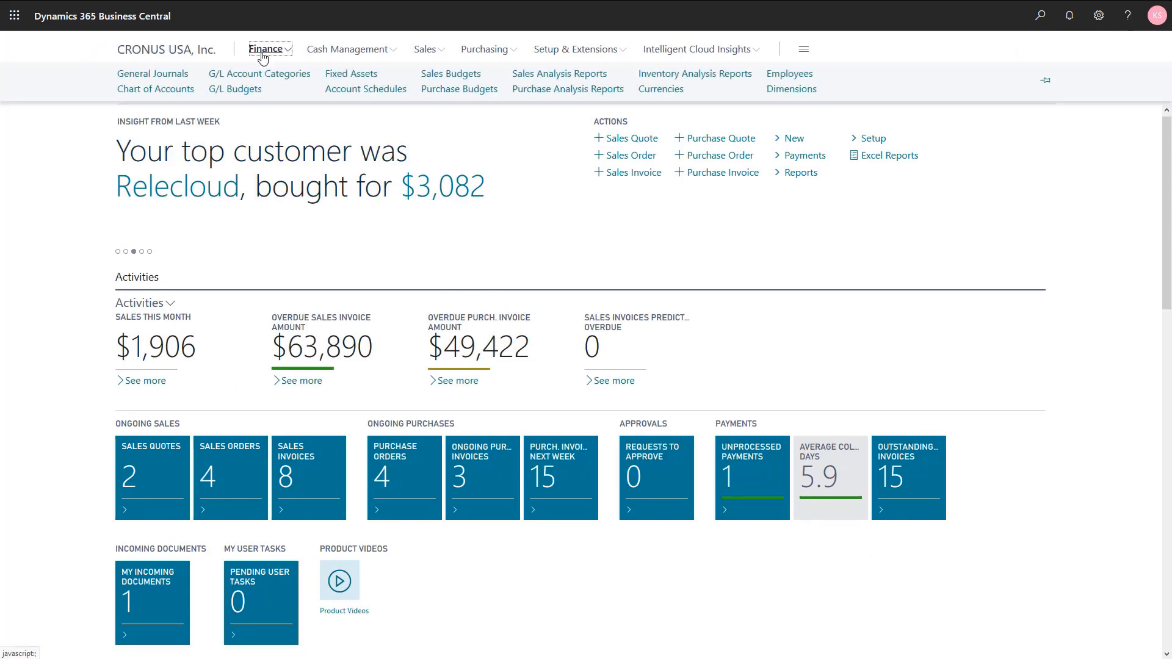
click(341, 76)
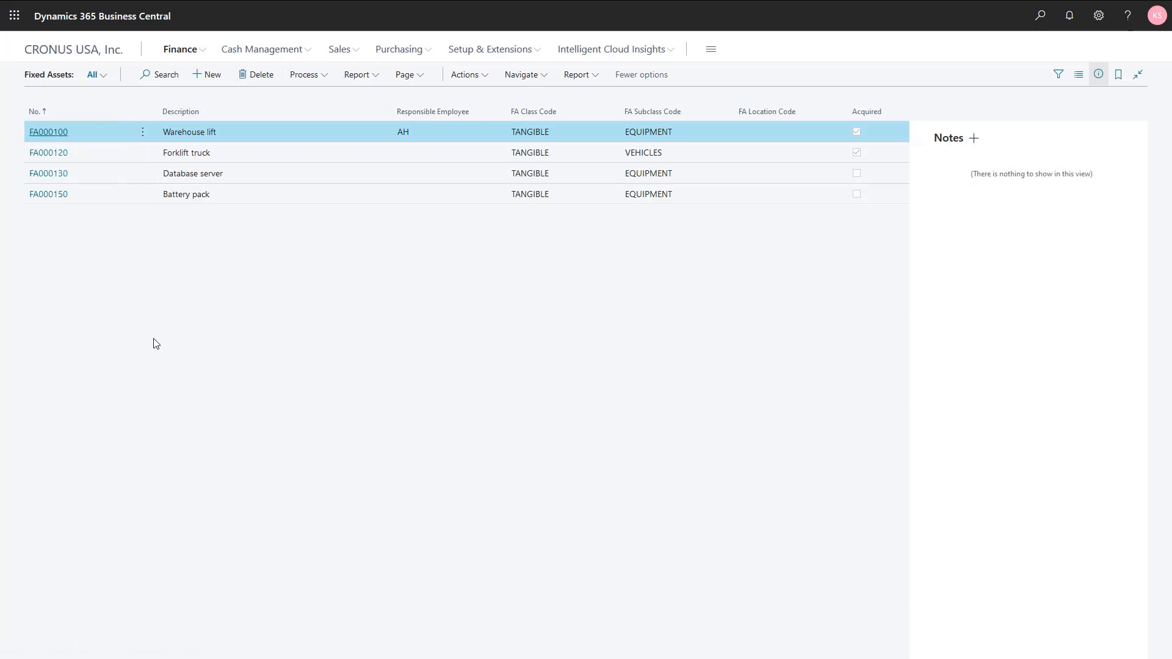
key(Return)
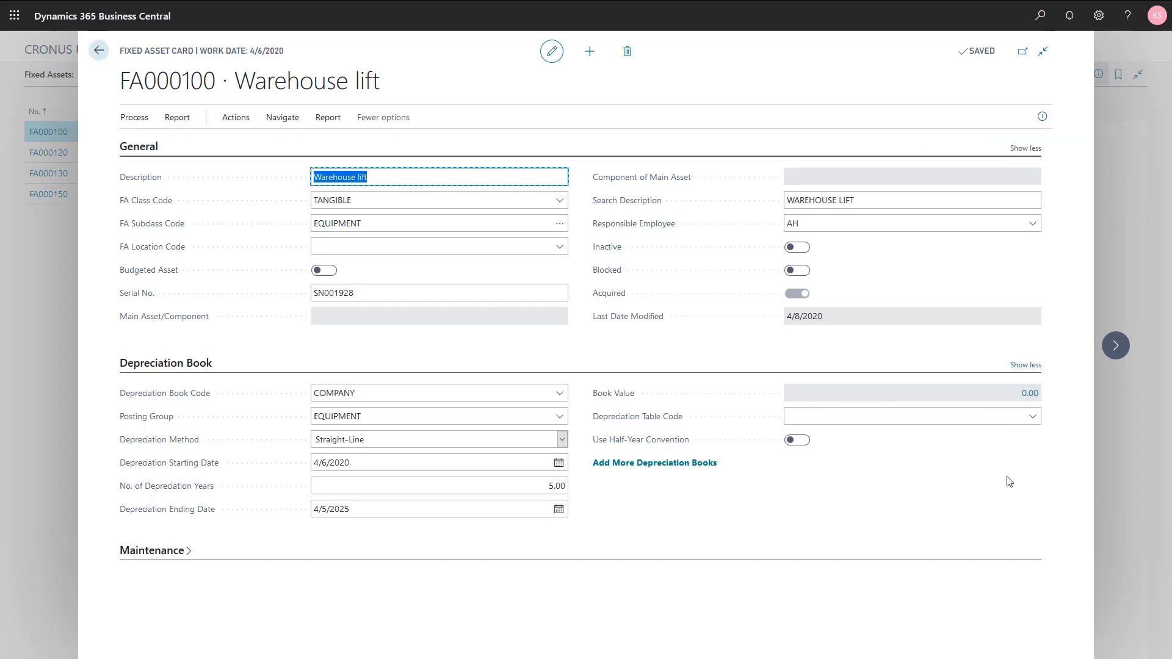
click(649, 465)
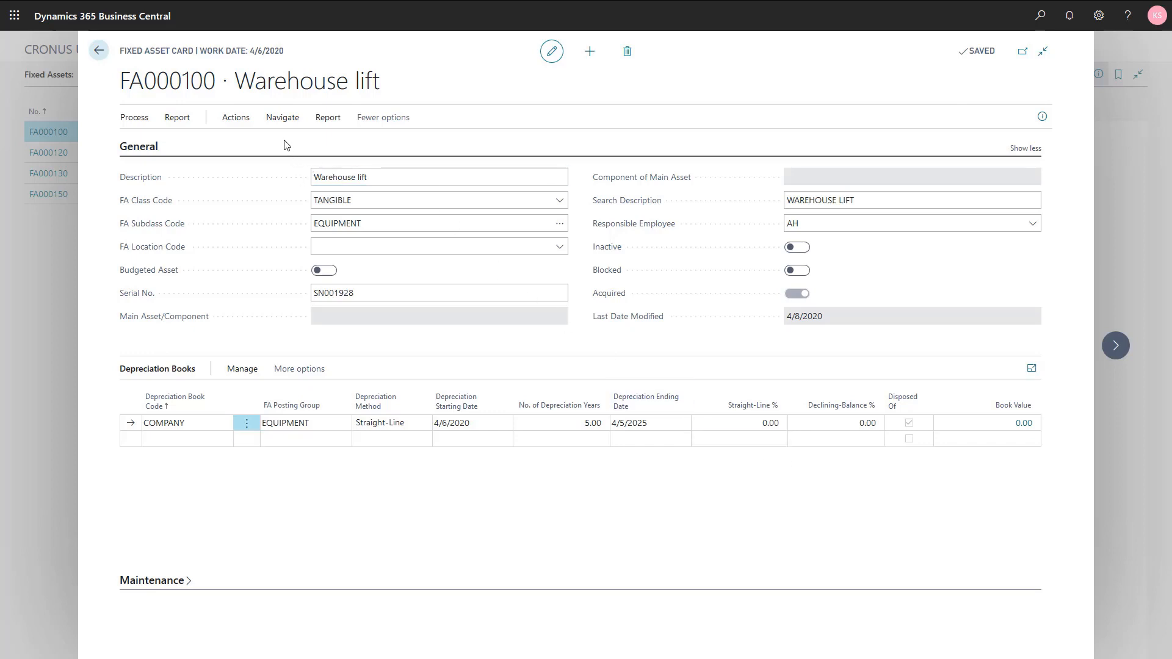
- Show the Warehouse lift's FA statistics and drill into the 93.00 gain/loss ledger entry
click(281, 119)
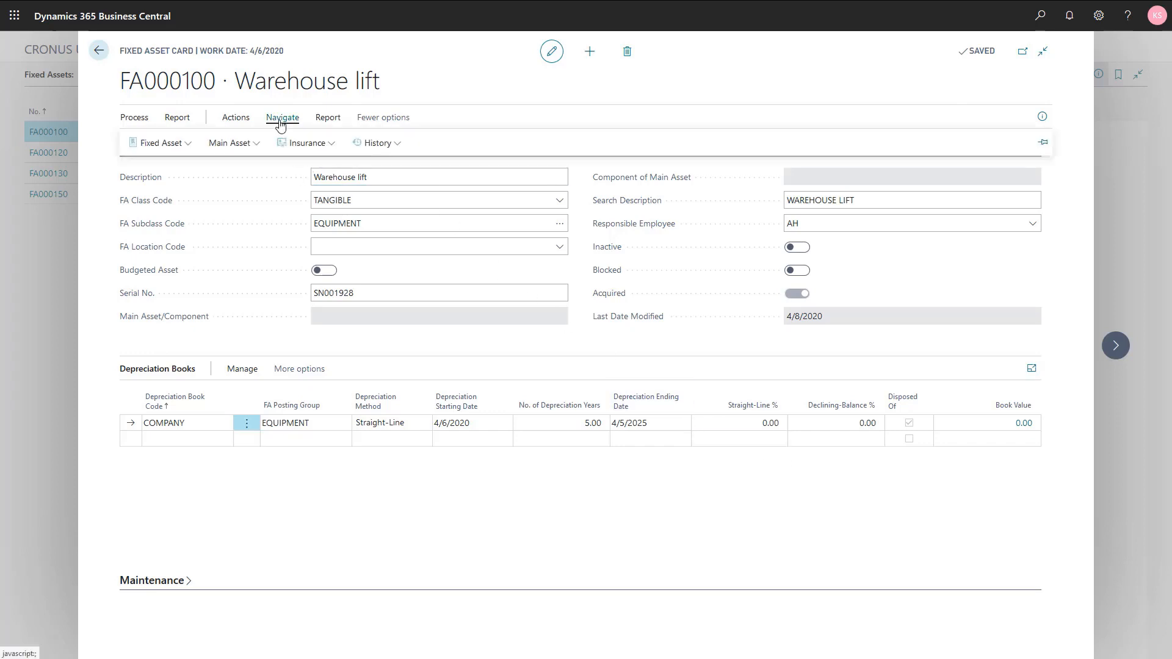
click(159, 144)
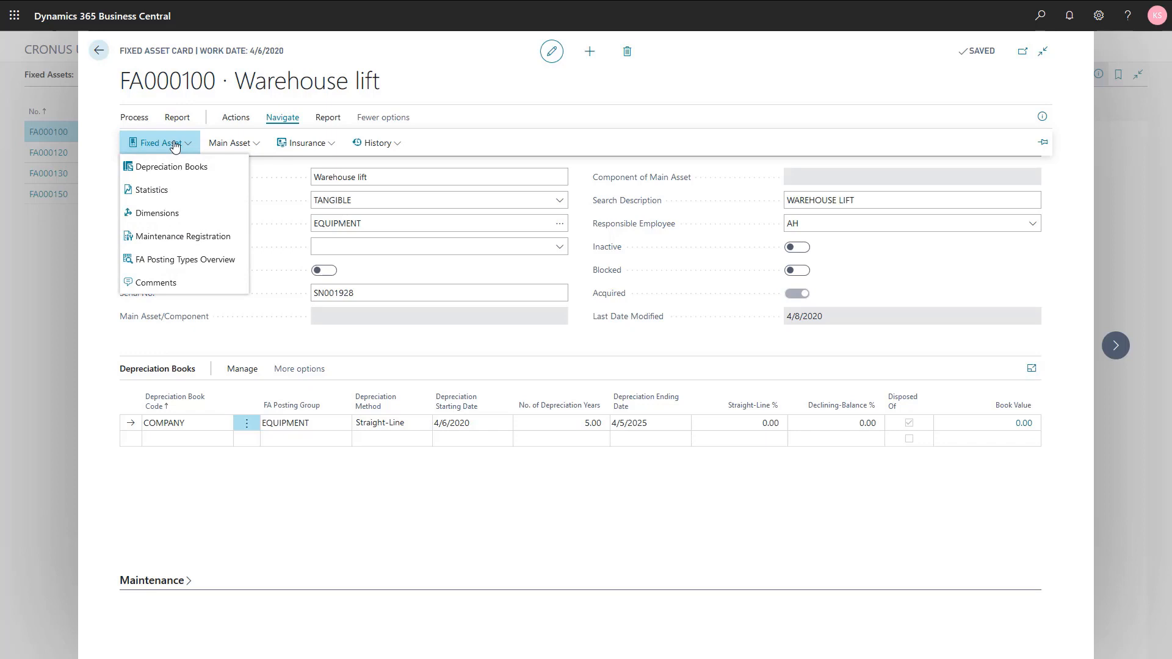
click(150, 191)
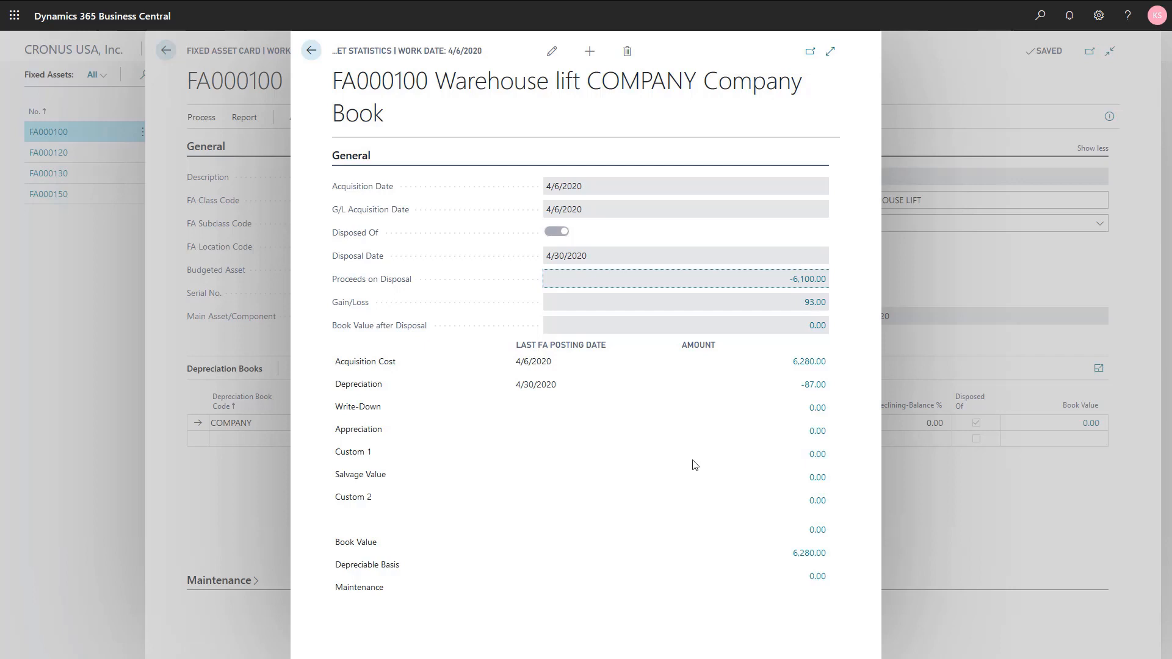
click(812, 305)
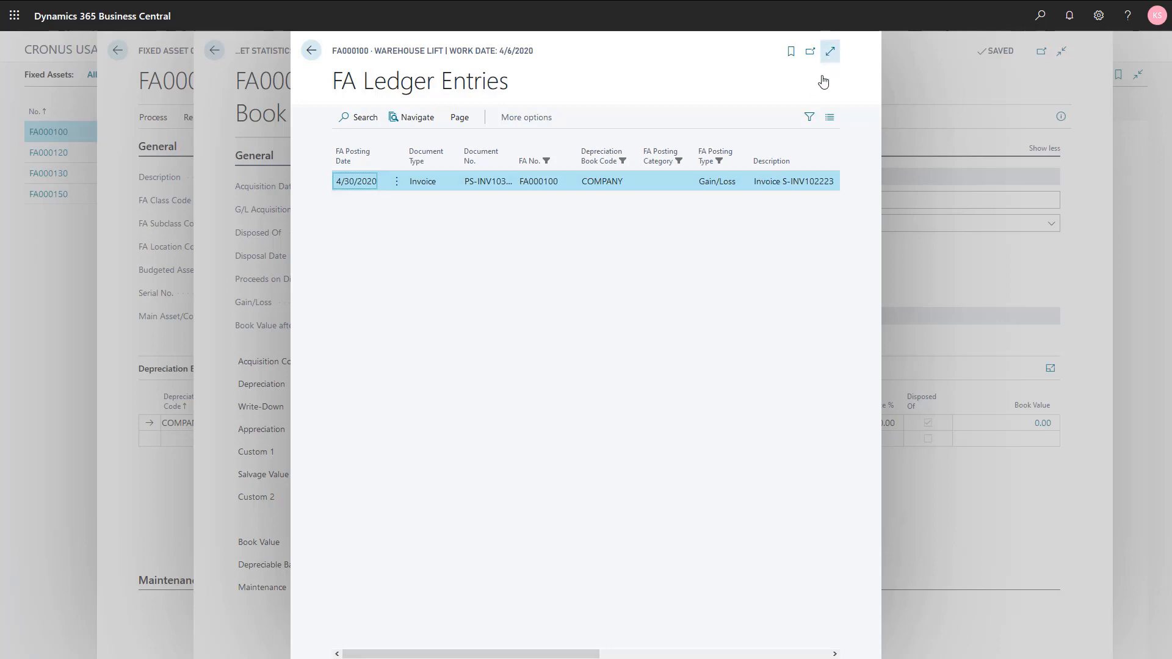
- Navigate from the FA ledger entries to the 4 G/L entries for PS-INV103215
click(828, 55)
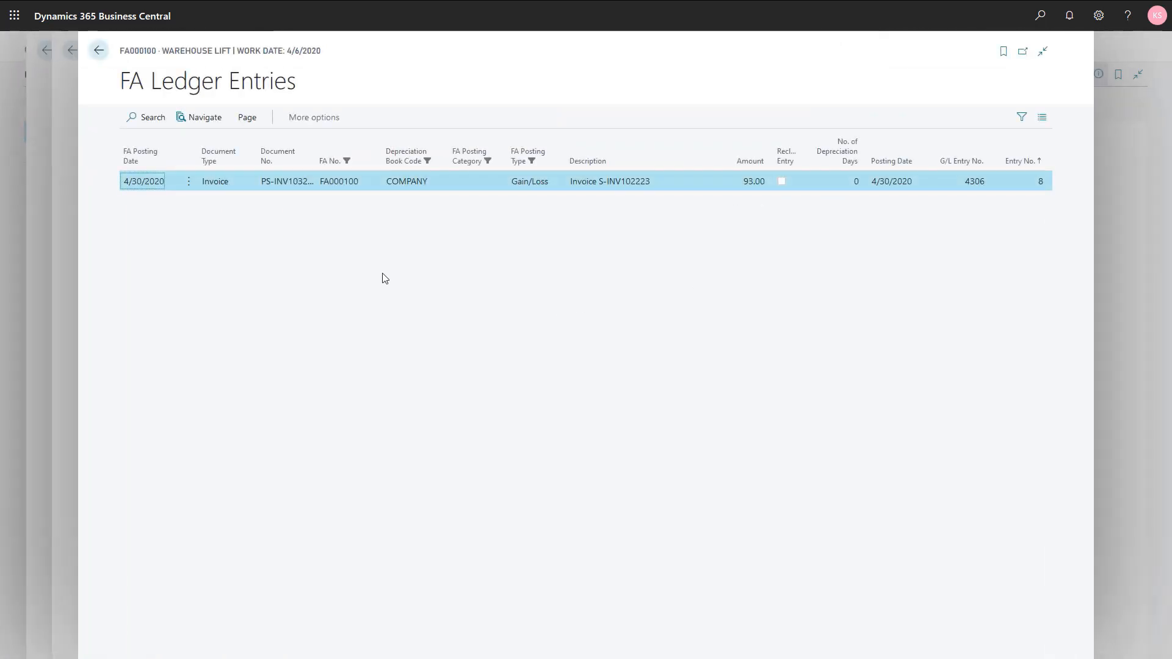
click(195, 119)
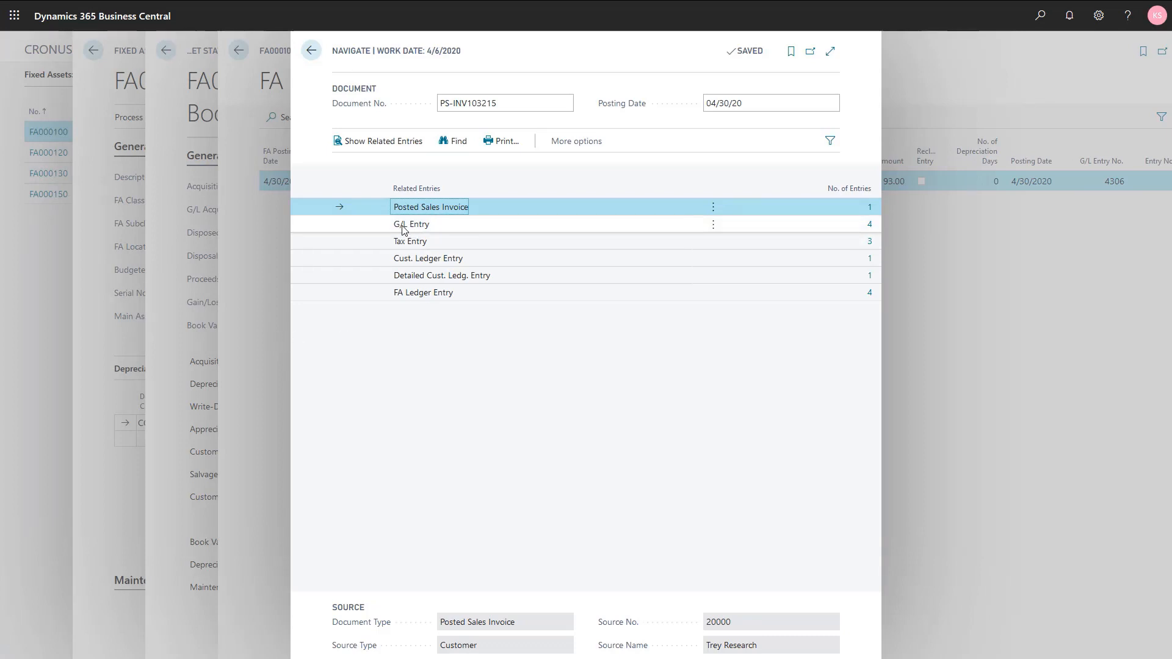
click(870, 232)
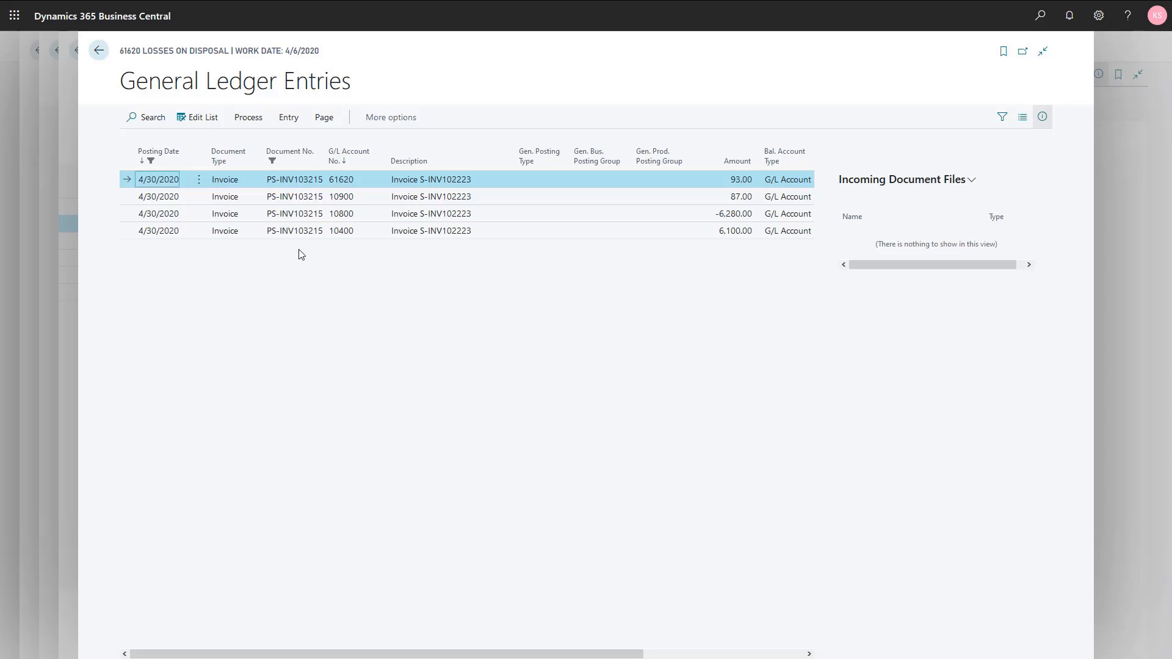
click(334, 182)
click(341, 201)
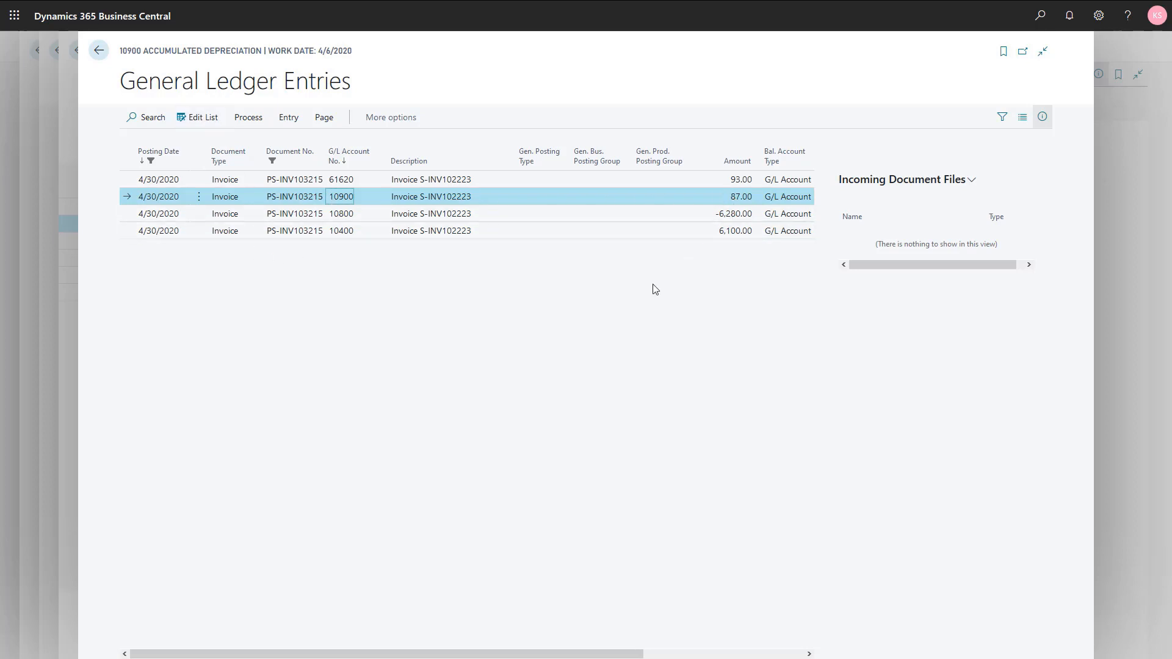
click(341, 215)
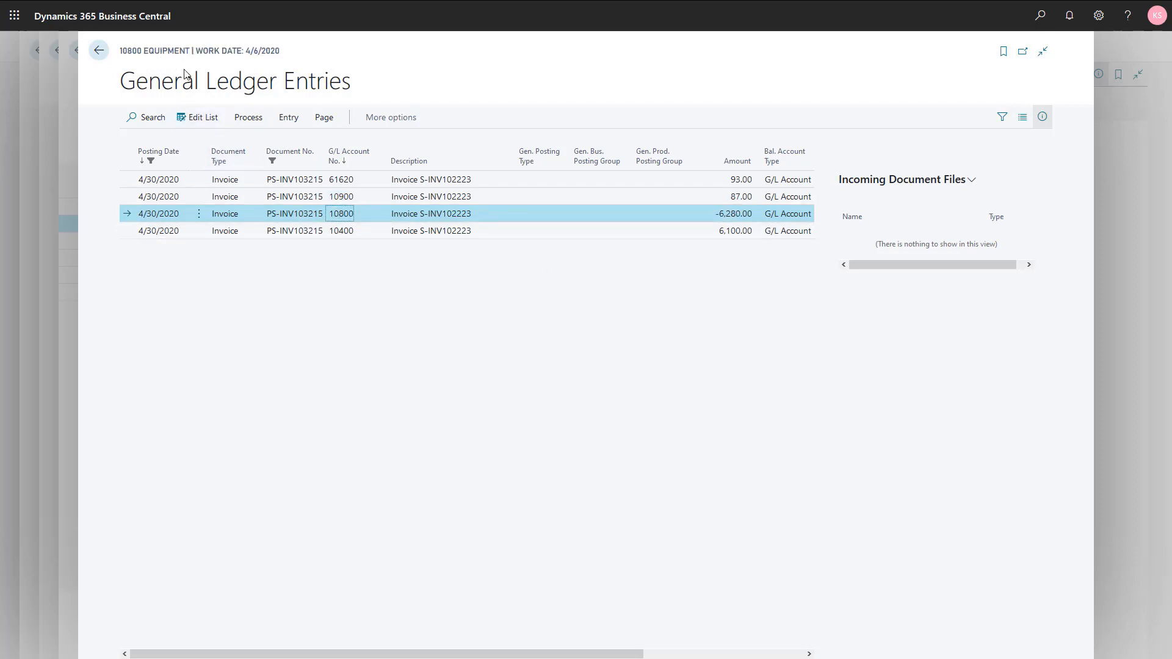
click(360, 231)
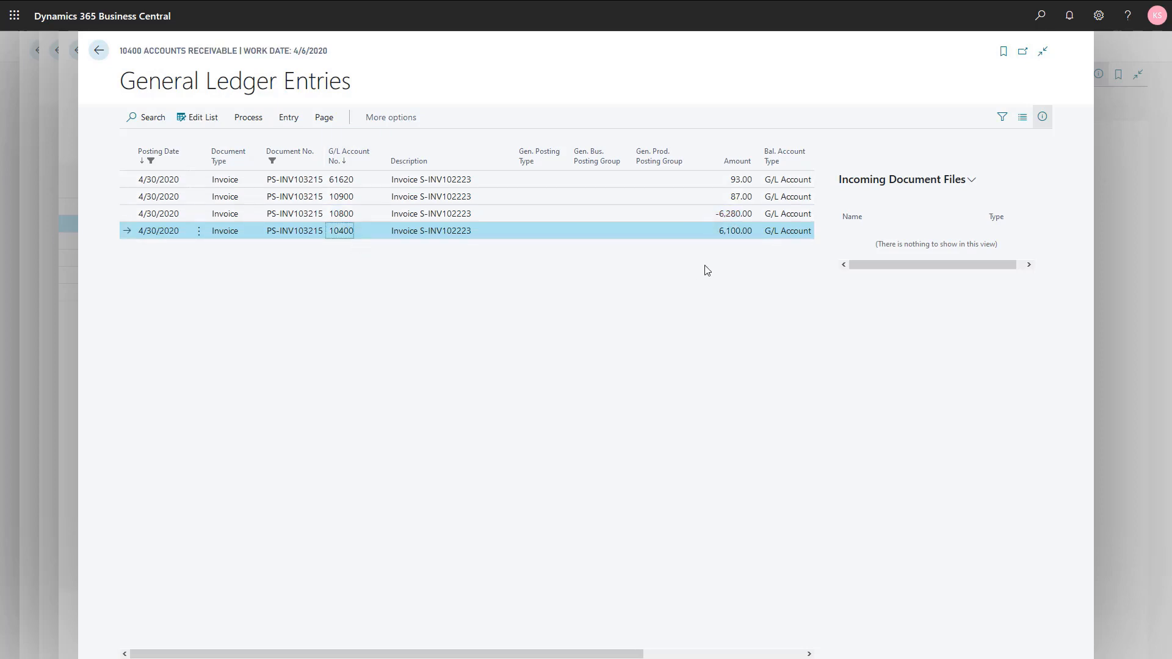